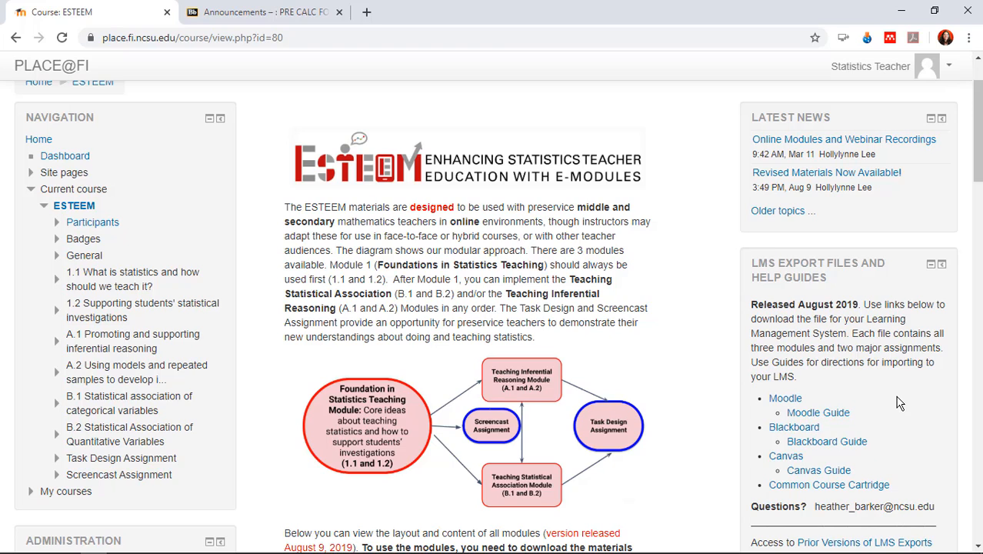
Download the Blackboard export file from the ESTEEM course page, open the downloaded archive to examine its contents, and close it.
scroll(899, 403, "down", 1)
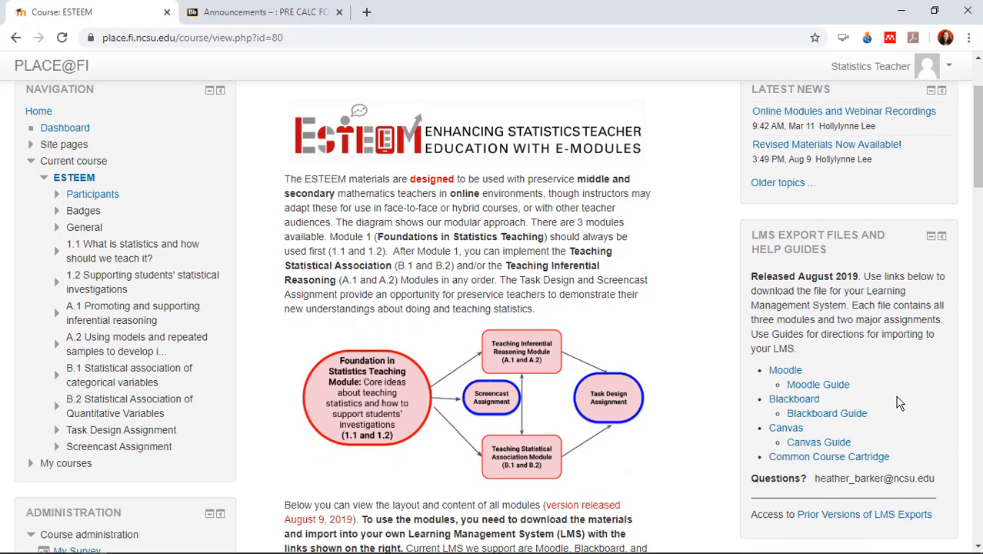
left_click(799, 401)
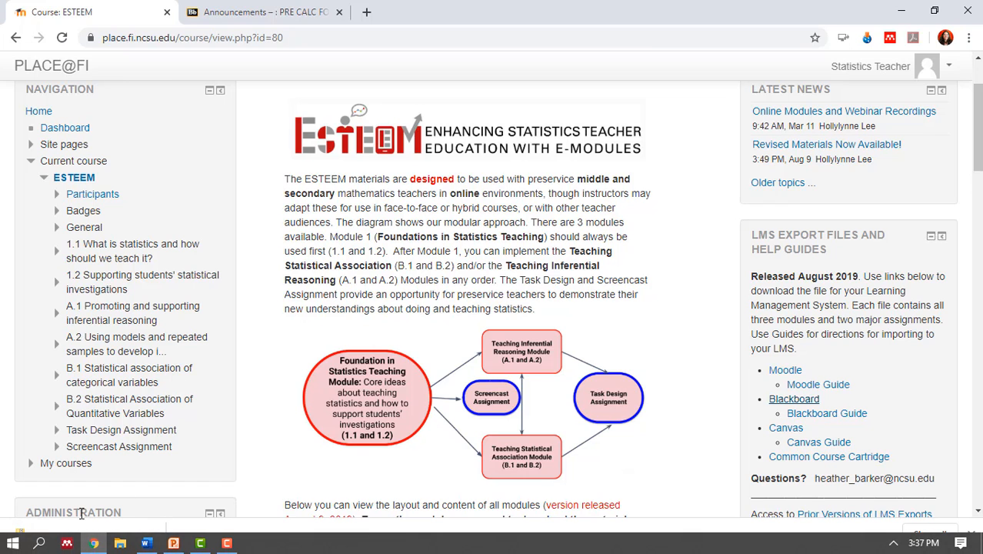
left_click(85, 537)
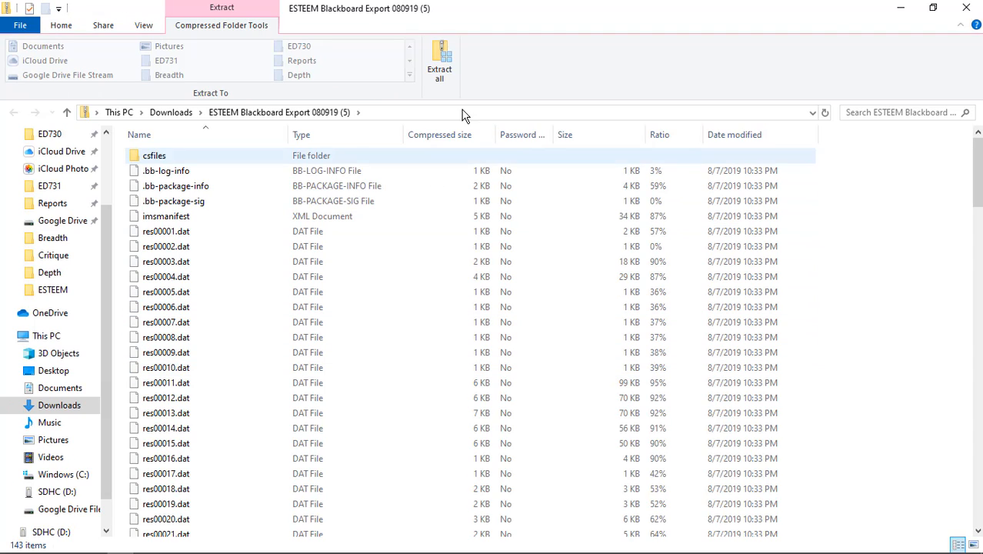
left_click(973, 17)
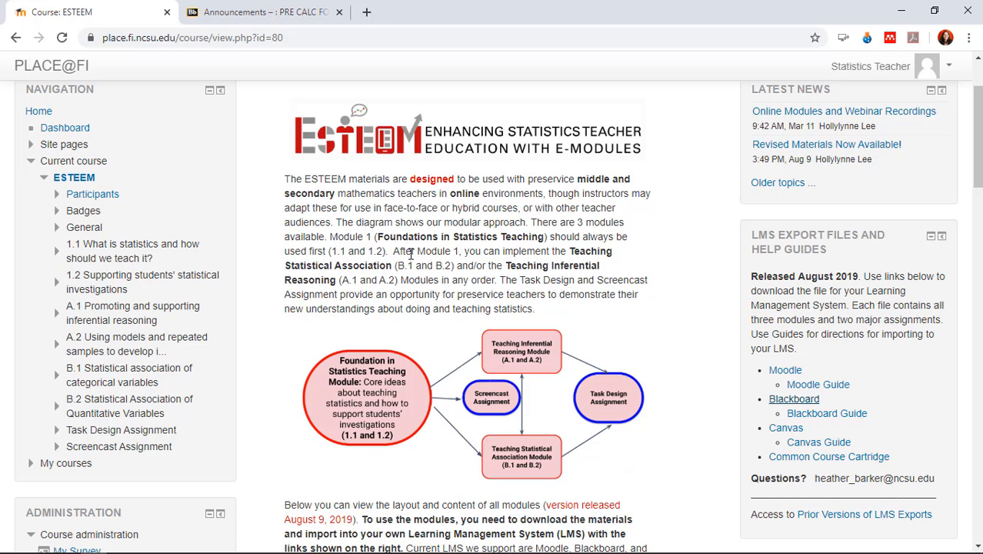
Switch to the Pre Calc for Business course in Blackboard and open the form for importing a package.
left_click(245, 13)
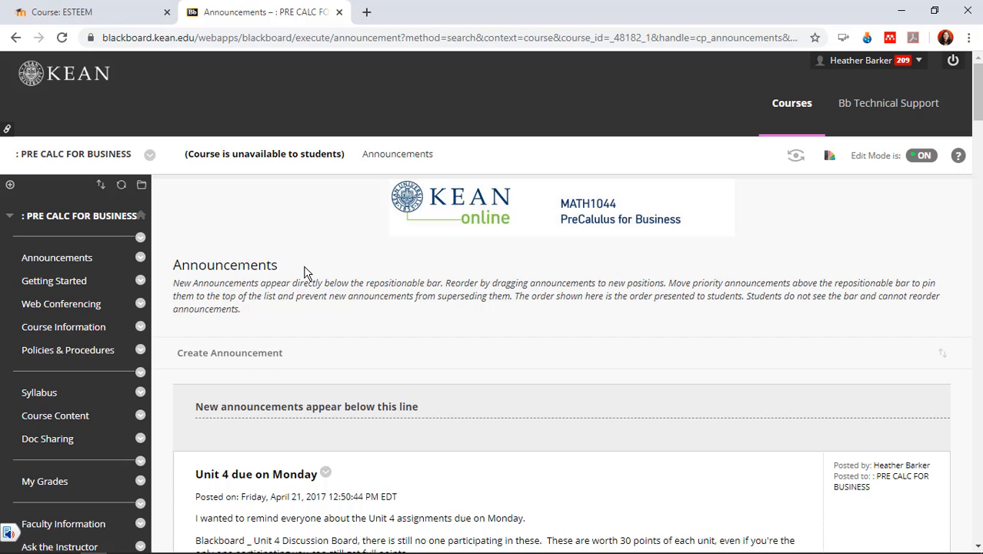
scroll(346, 285, "down", 3)
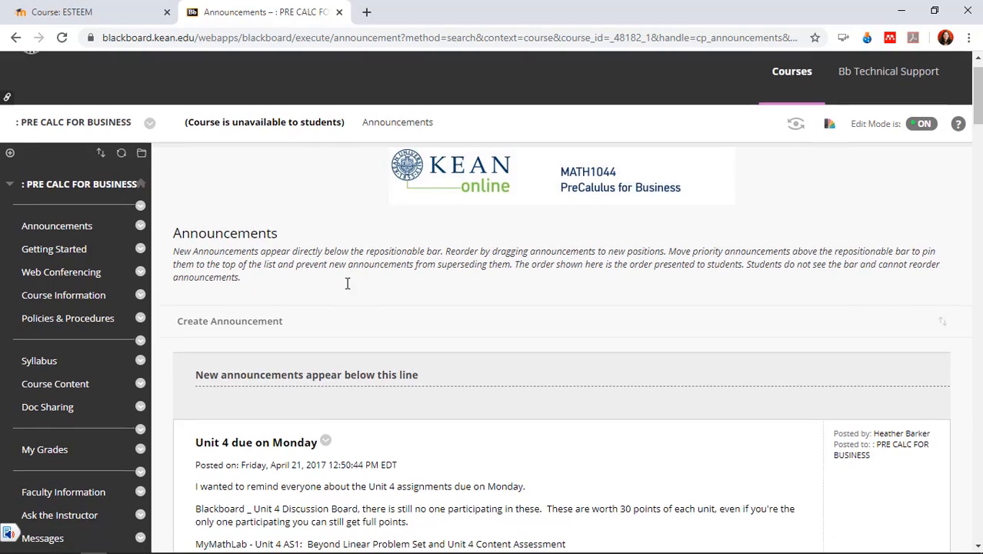
scroll(350, 293, "down", 8)
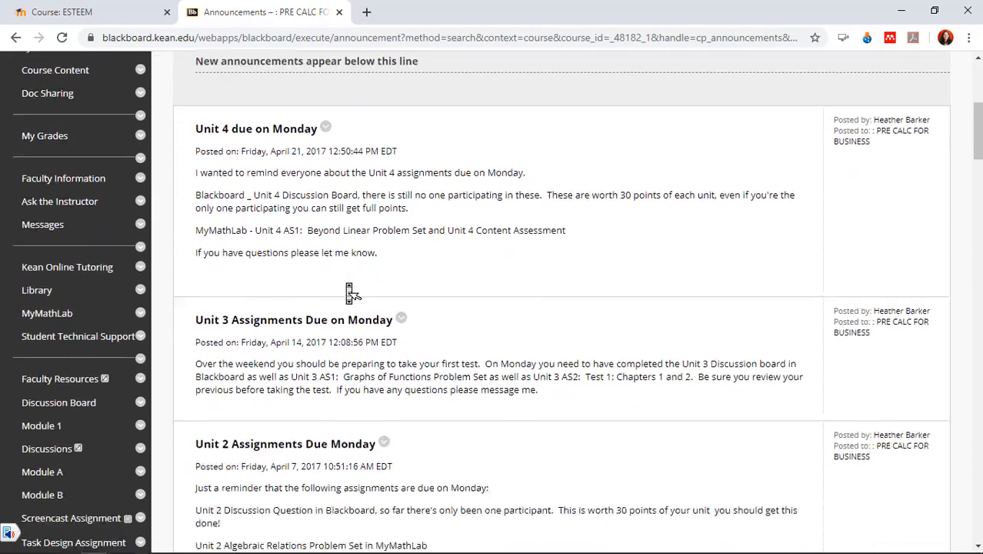
scroll(349, 292, "down", 4)
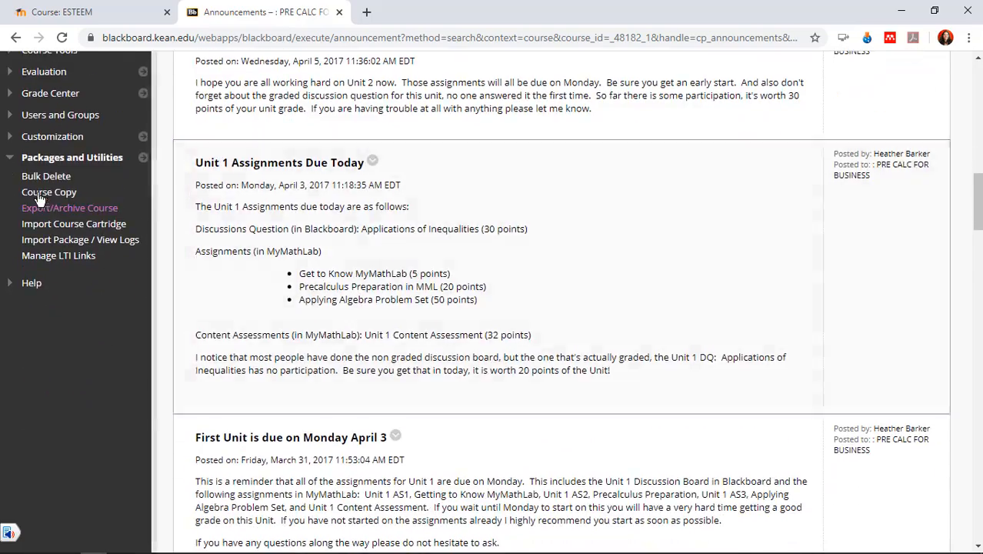
left_click(10, 161)
left_click(9, 162)
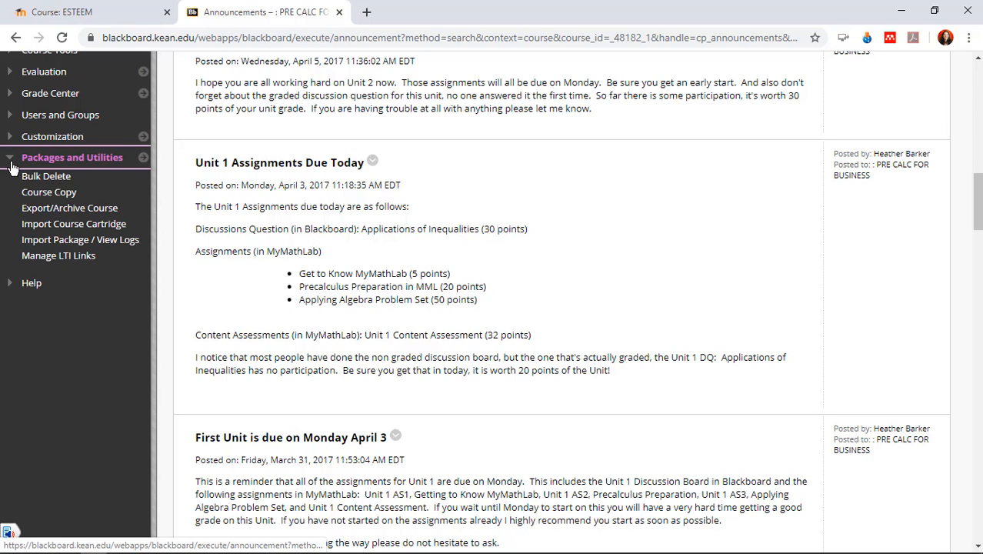
left_click(71, 241)
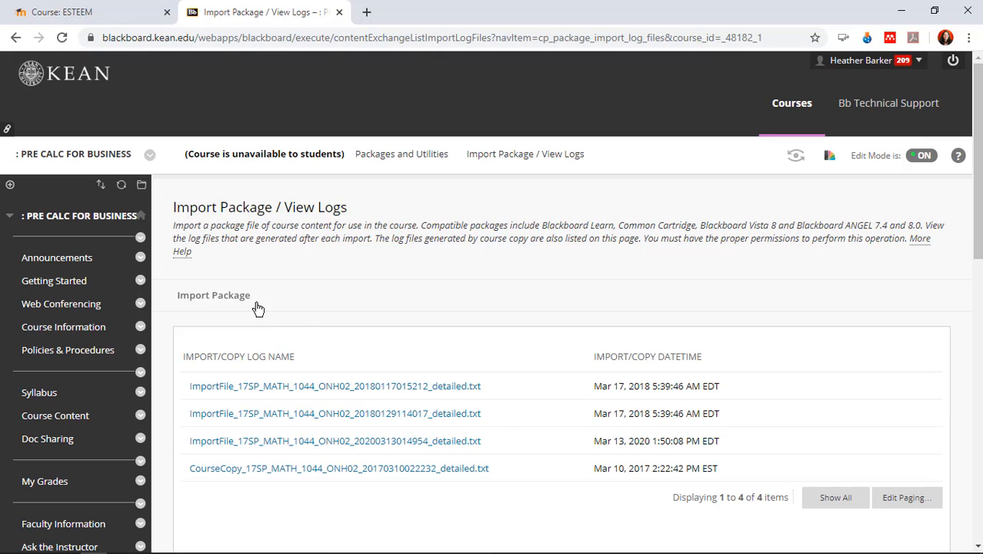
left_click(209, 303)
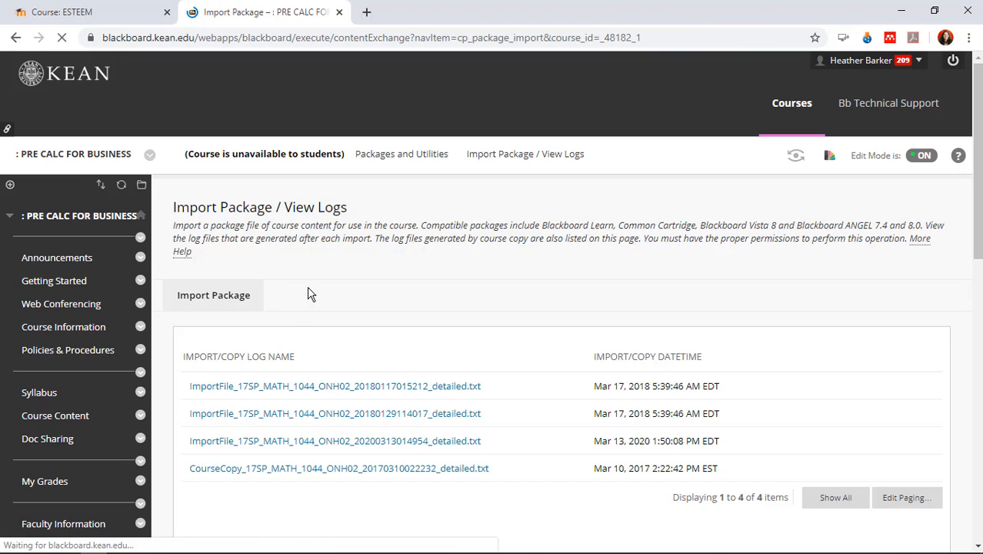
scroll(454, 290, "down", 5)
scroll(451, 257, "up", 3)
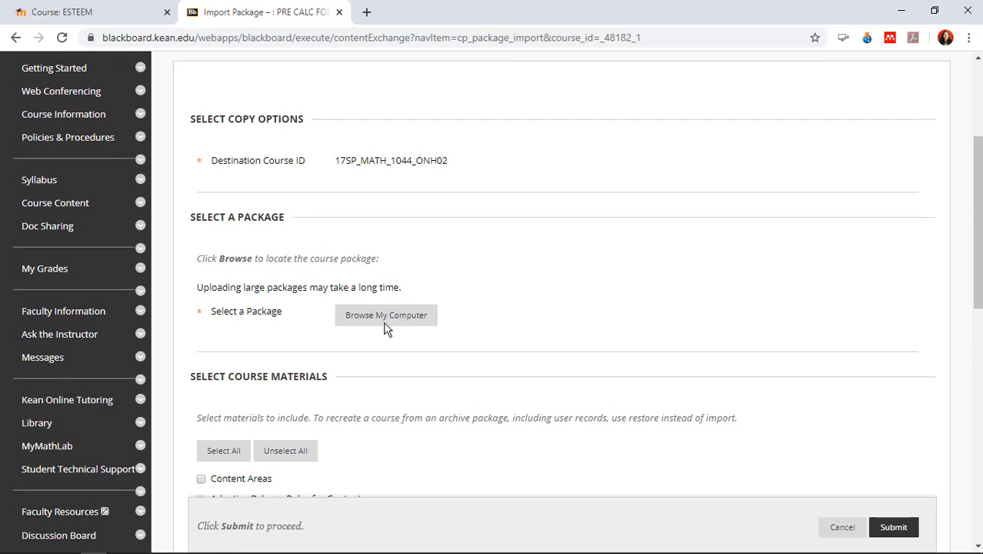
left_click(386, 326)
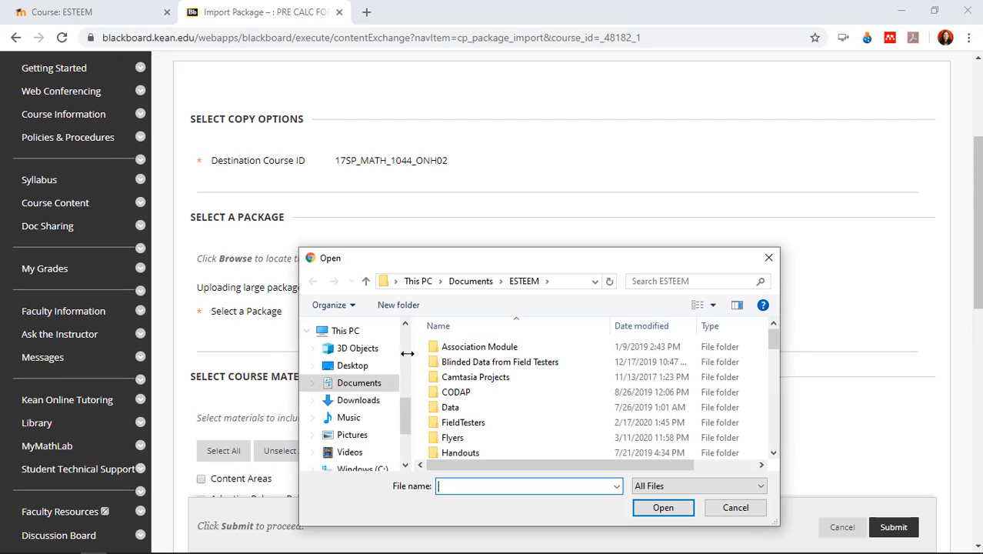
left_click(363, 400)
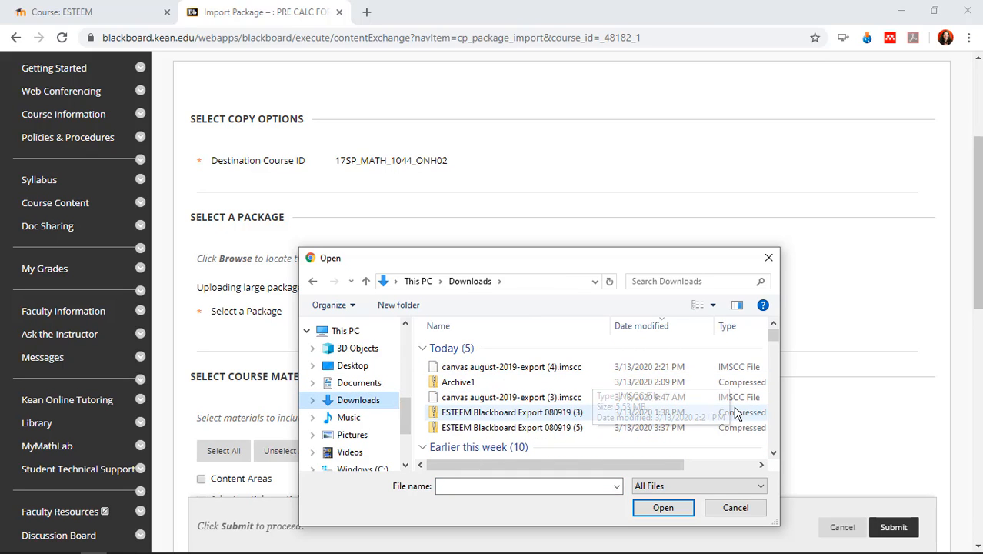
left_click(526, 427)
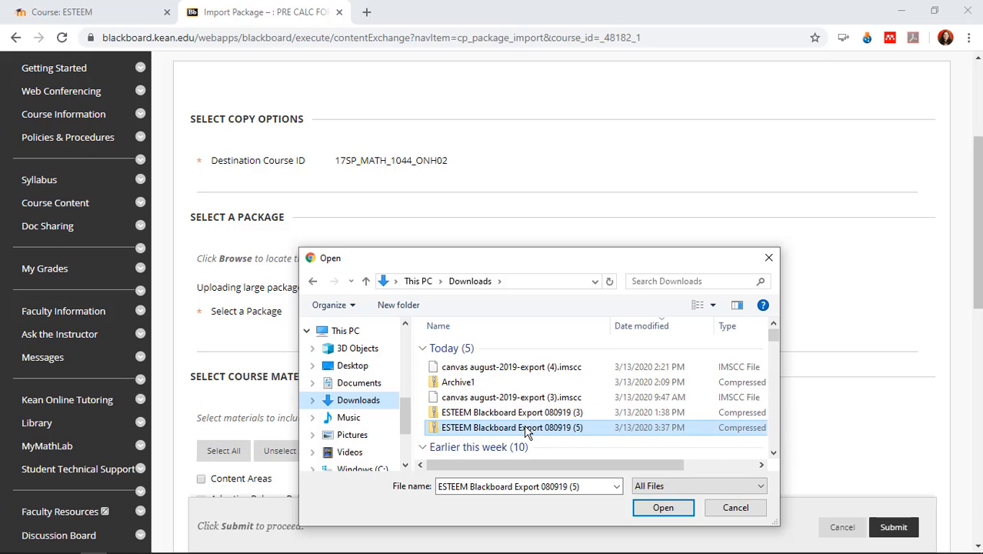
left_click(663, 508)
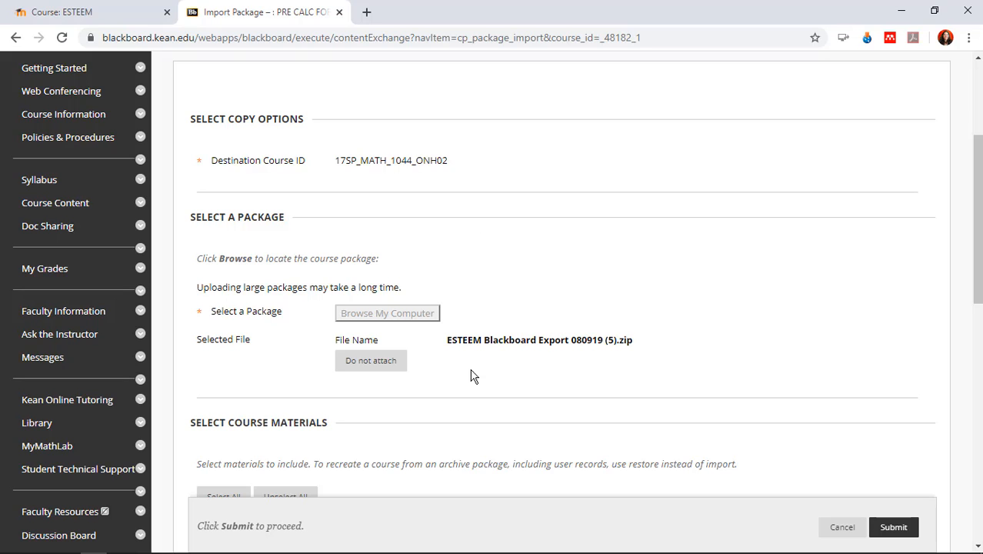
left_click(375, 363)
Search the Downloads folder for ESTEEM and attach ESTEEM Blackboard Export 080919 (5) as the package to import.
left_click(390, 314)
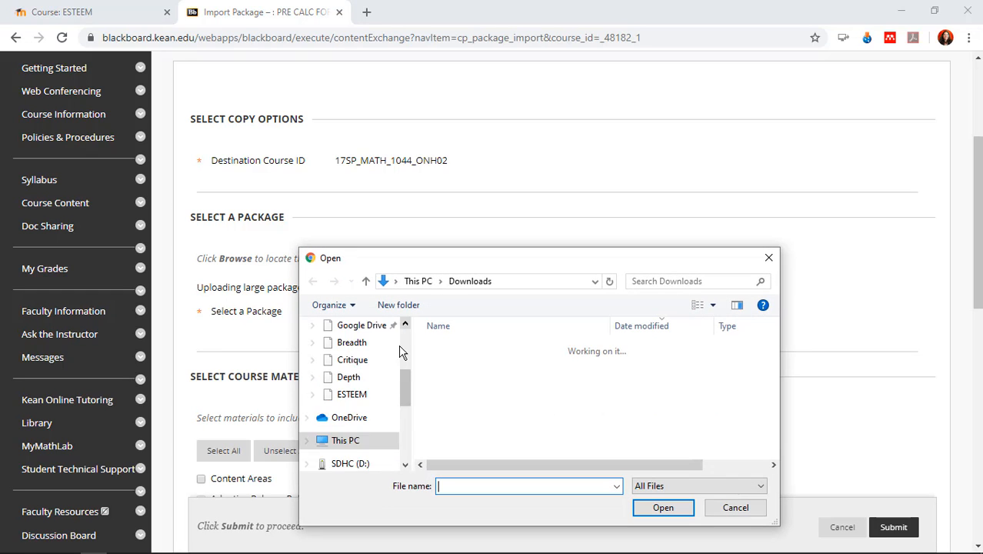
left_click(688, 280)
type("ESTEEM")
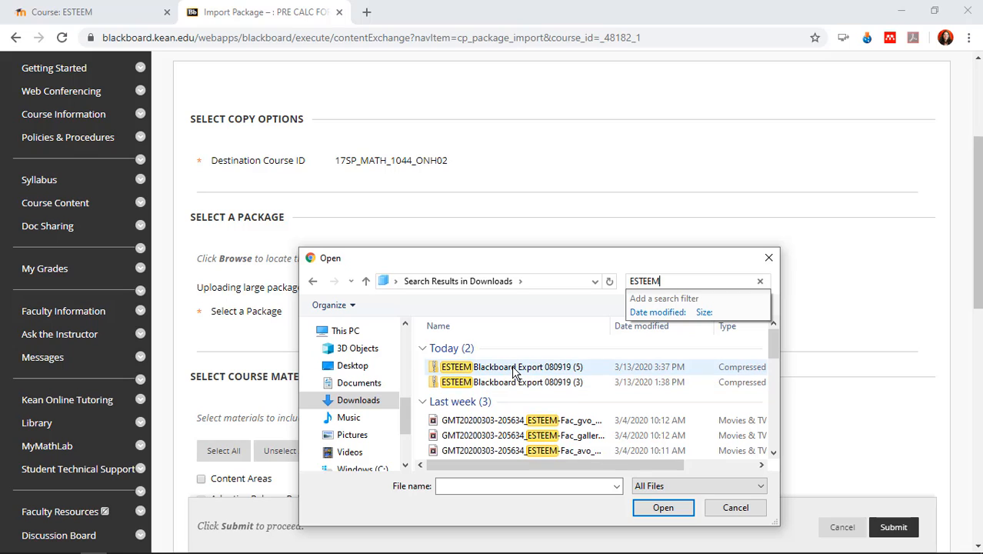
left_click(691, 279)
left_click(507, 367)
left_click(679, 510)
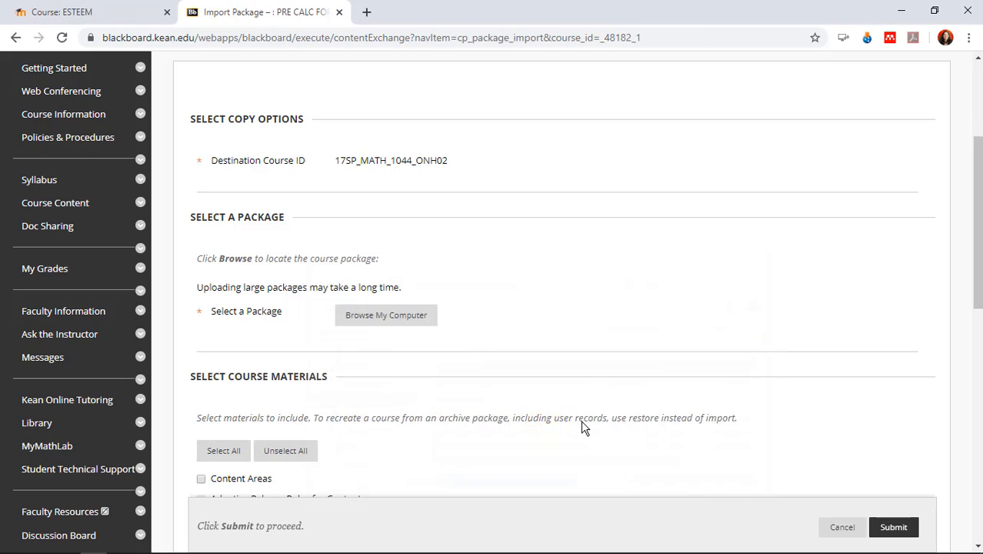
Select all course materials for the import, and clear the whole selection again.
scroll(358, 277, "down", 4)
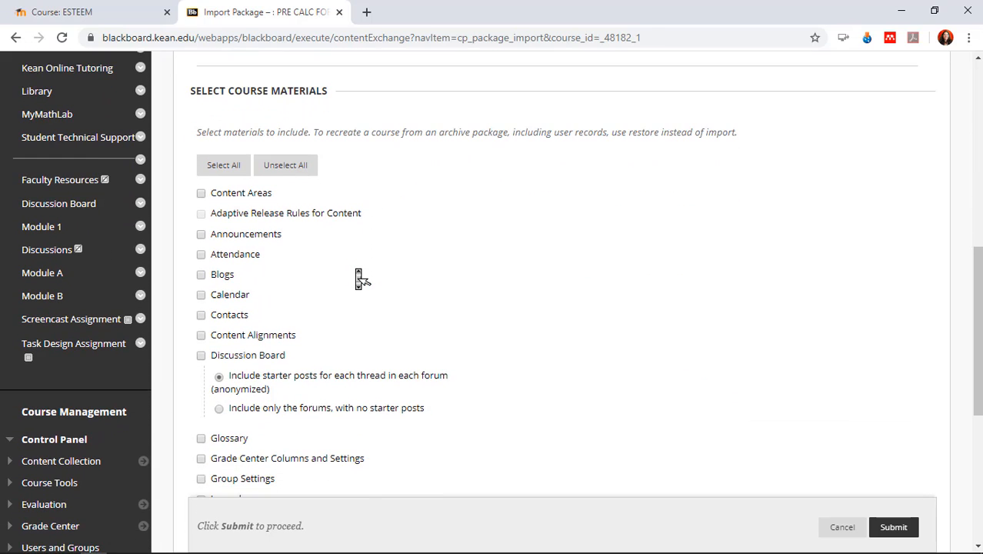
scroll(358, 279, "down", 1)
left_click(212, 130)
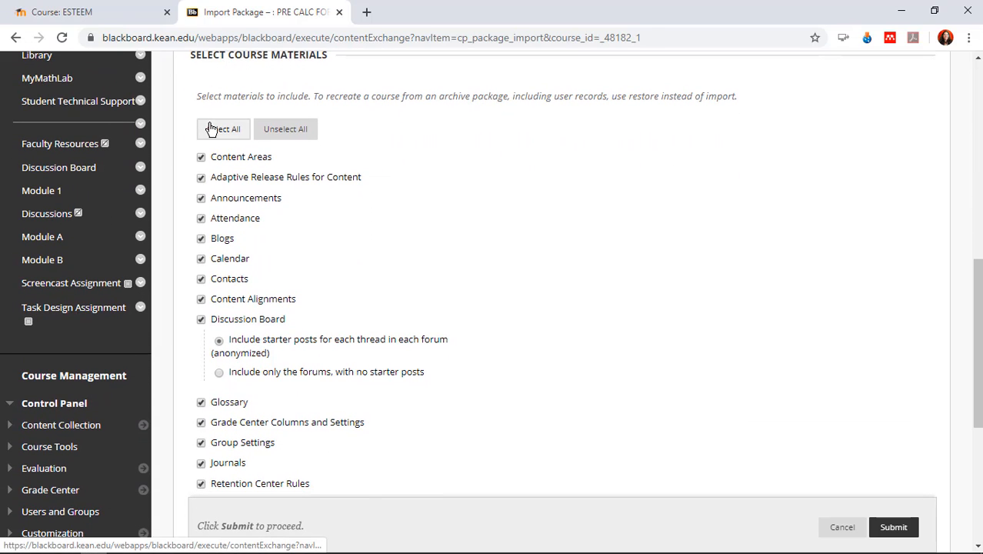
left_click(278, 132)
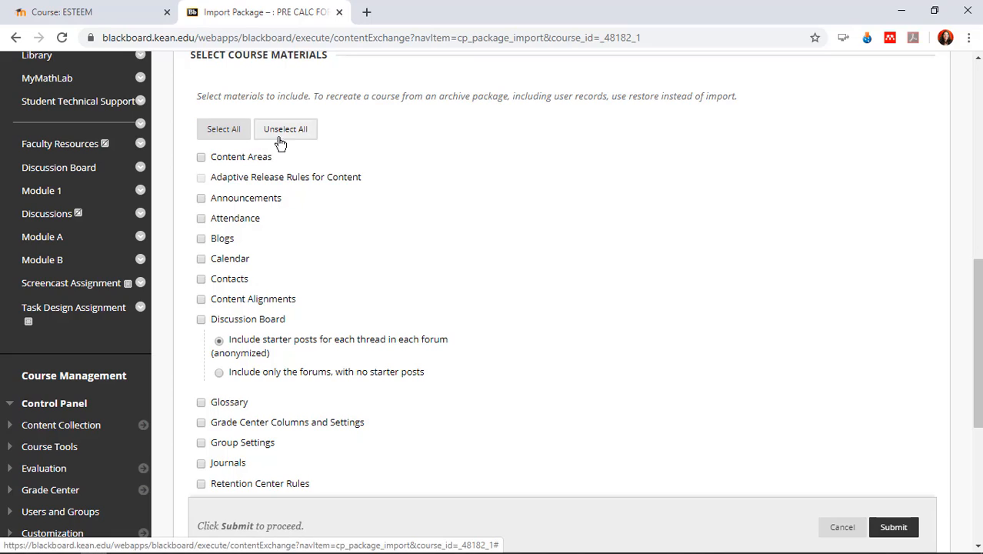
Include Content Areas, Discussion Board, Tasks, and Tests, Surveys, and Pools in the import.
left_click(223, 159)
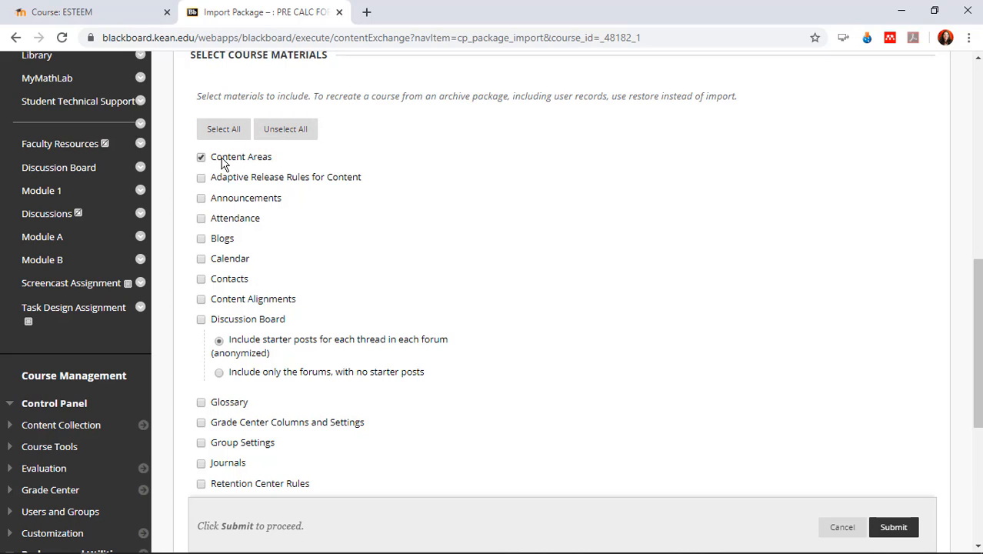
left_click(219, 321)
scroll(234, 478, "down", 3)
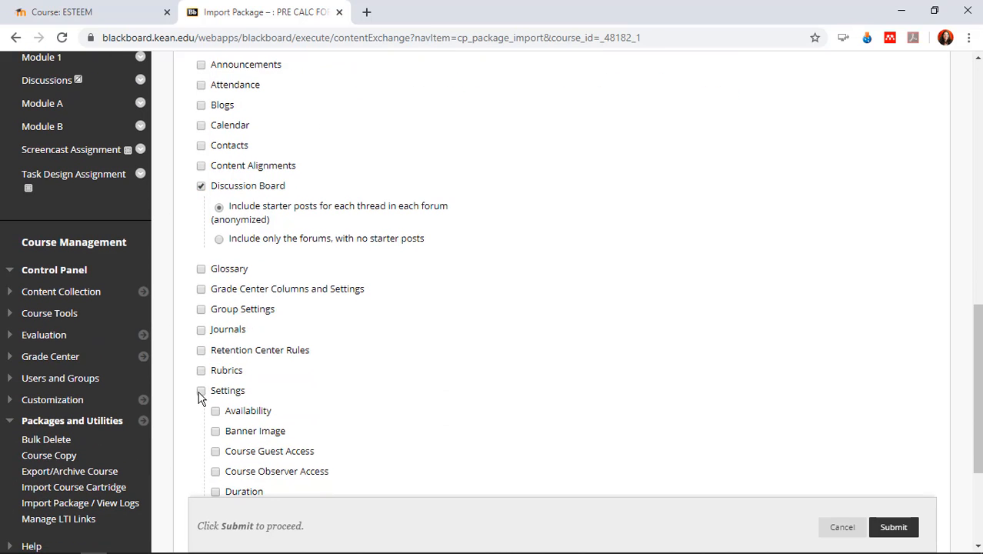
scroll(217, 367, "down", 3)
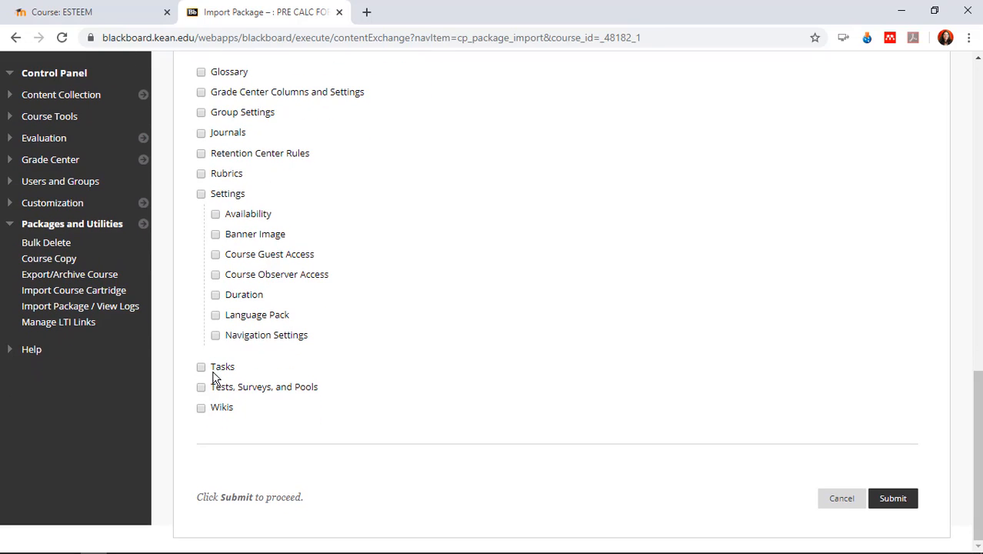
left_click(201, 368)
left_click(202, 387)
Select all course materials for the import and submit the package.
scroll(297, 395, "up", 2)
scroll(298, 396, "up", 7)
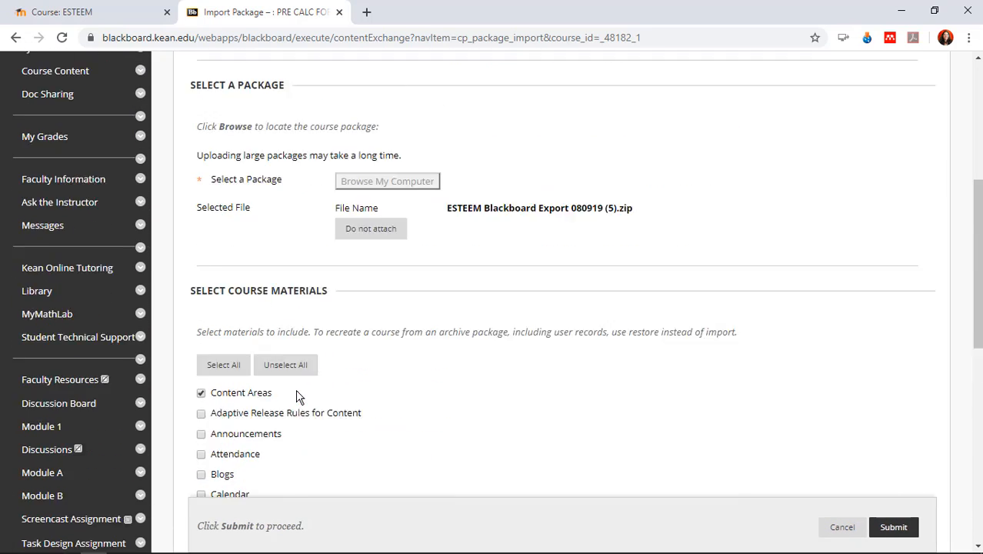
left_click(220, 420)
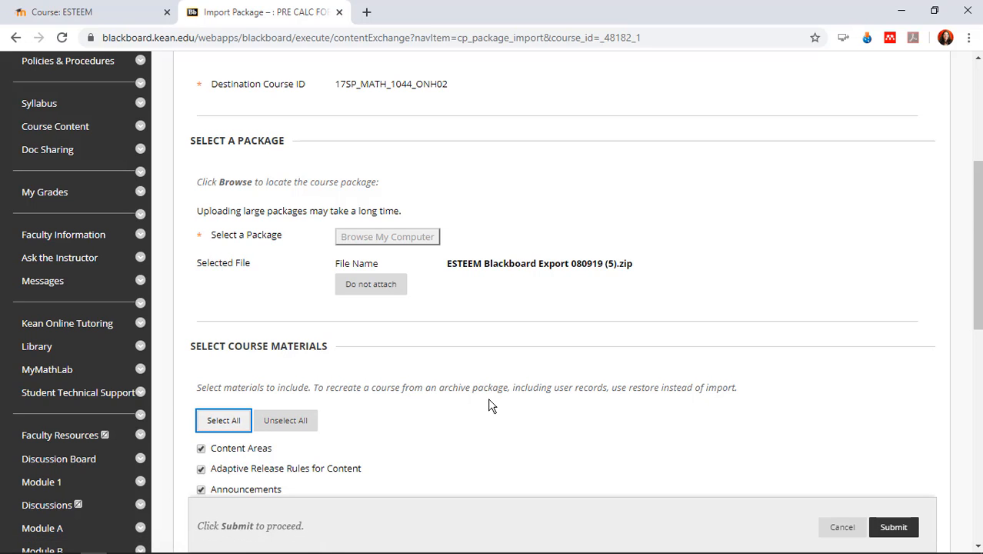
scroll(456, 391, "down", 8)
scroll(456, 392, "down", 1)
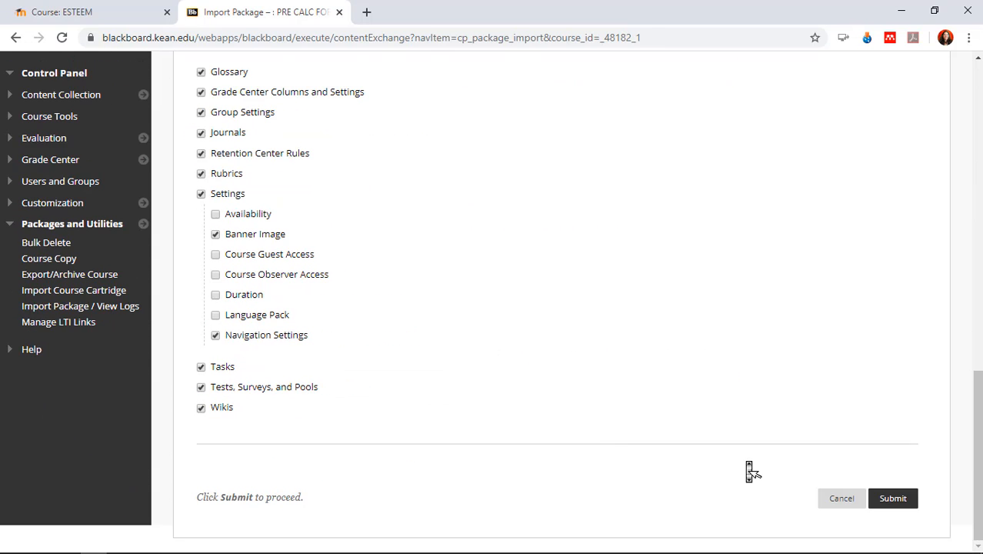
left_click(893, 498)
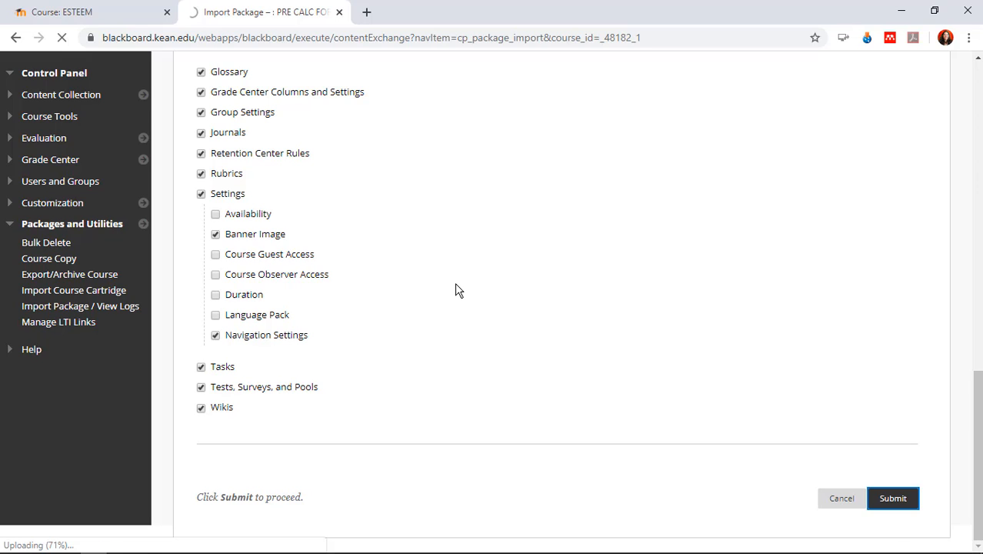
Dismiss the success message and open Module 1 of the course to view its imported content.
scroll(569, 333, "up", 4)
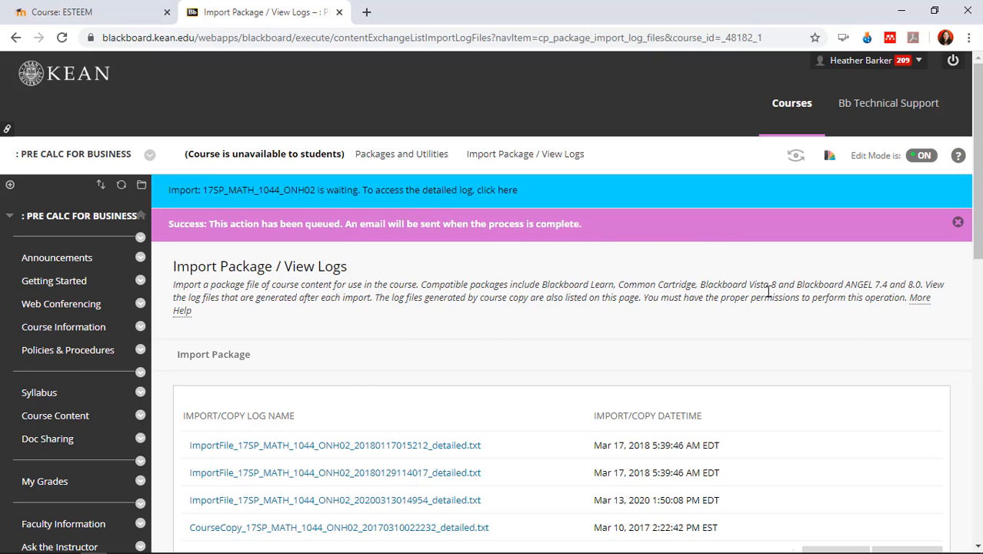
left_click(958, 223)
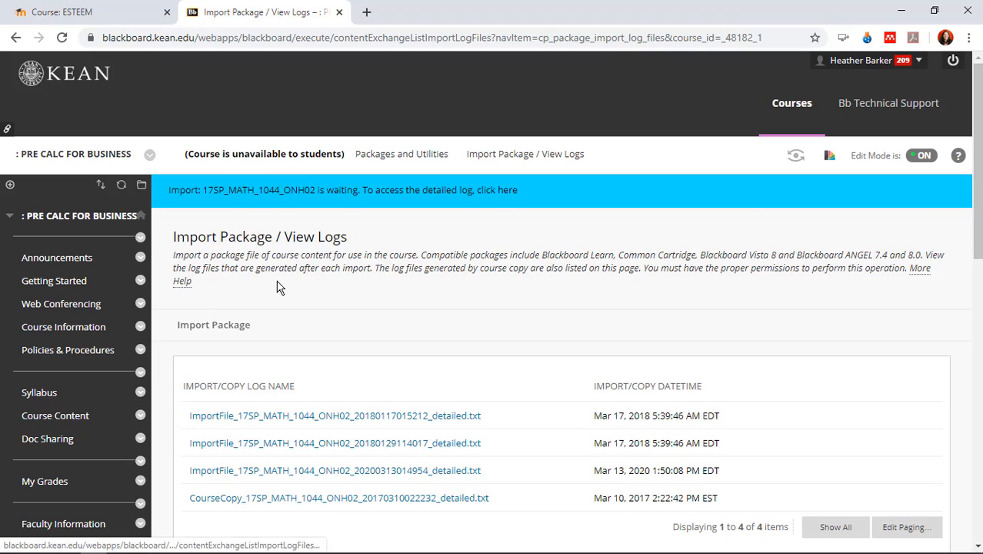
scroll(3, 377, "down", 5)
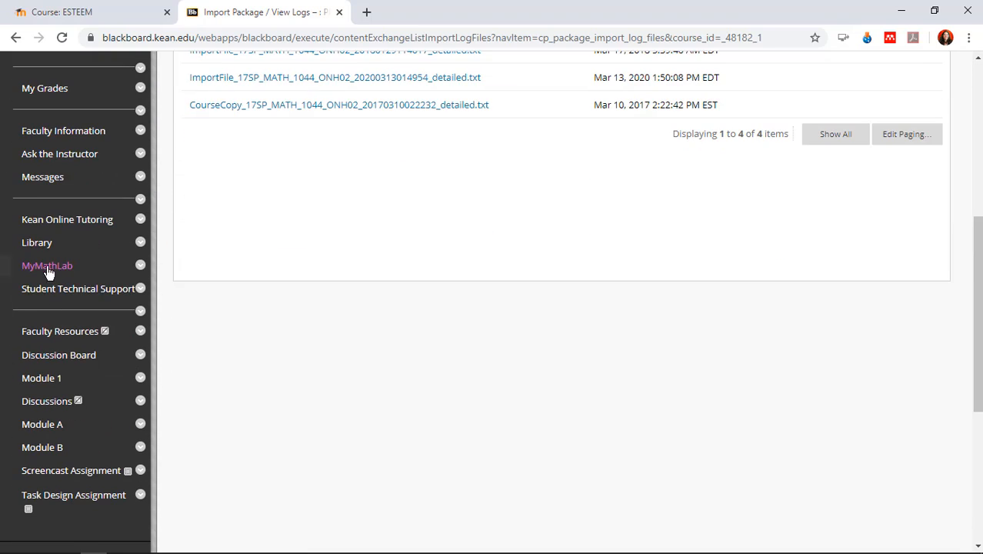
scroll(58, 385, "down", 1)
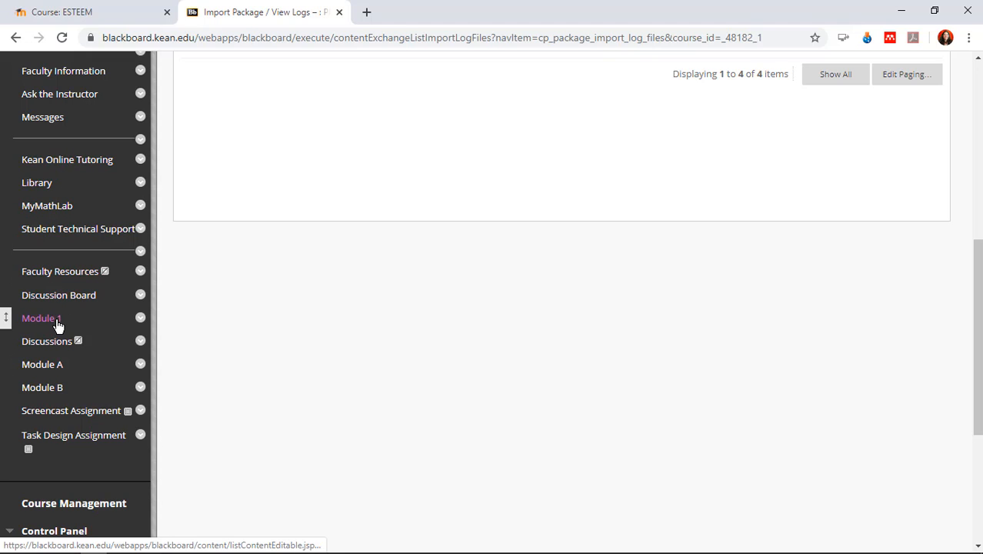
scroll(61, 376, "down", 1)
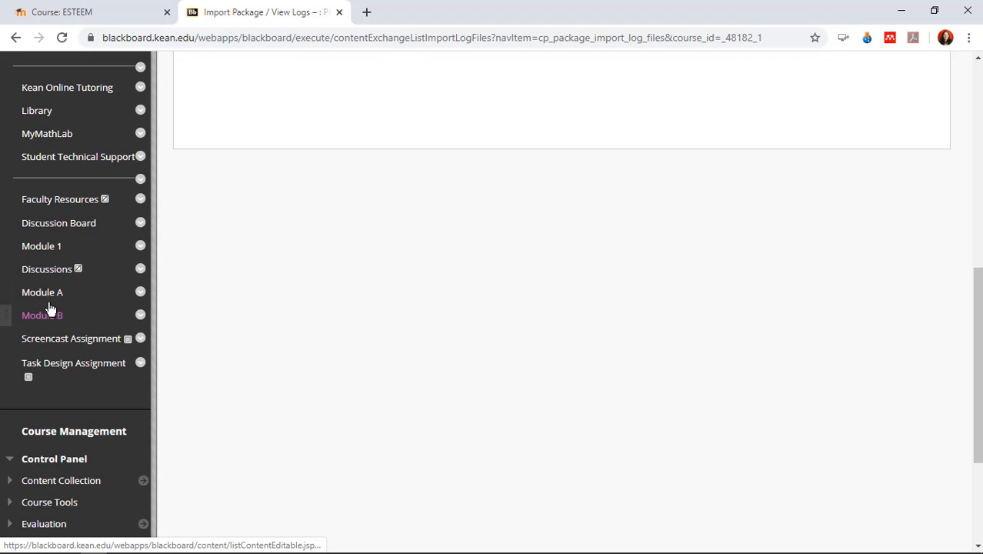
left_click(54, 247)
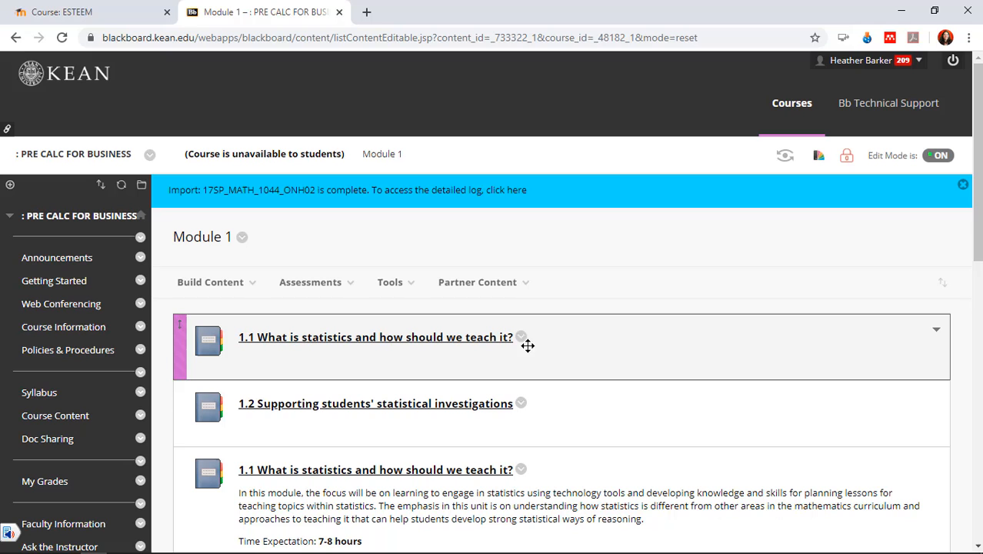
Open the imported unit 1.1 What is statistics and how should we teach it?, and bring up its section on the ESTEEM course page.
left_click(319, 340)
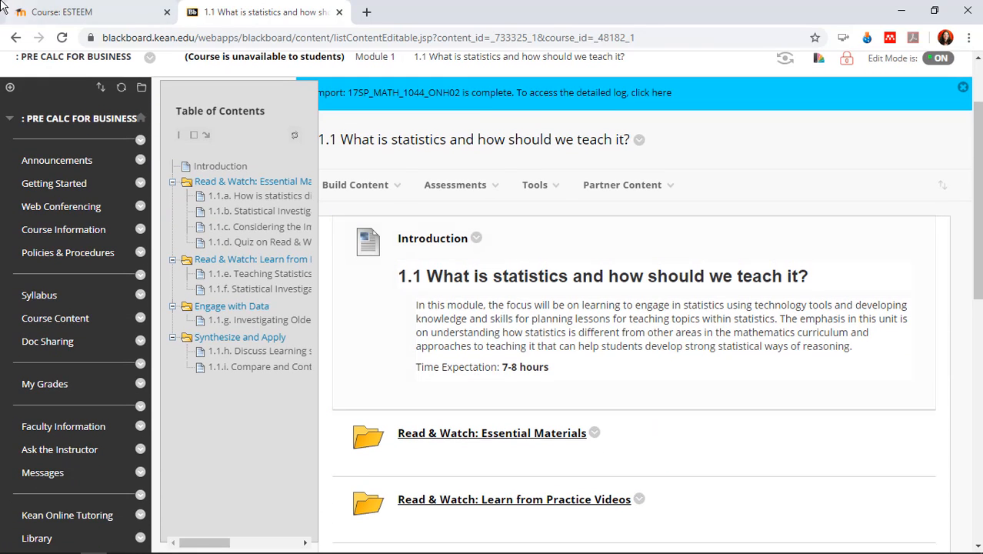
left_click(60, 11)
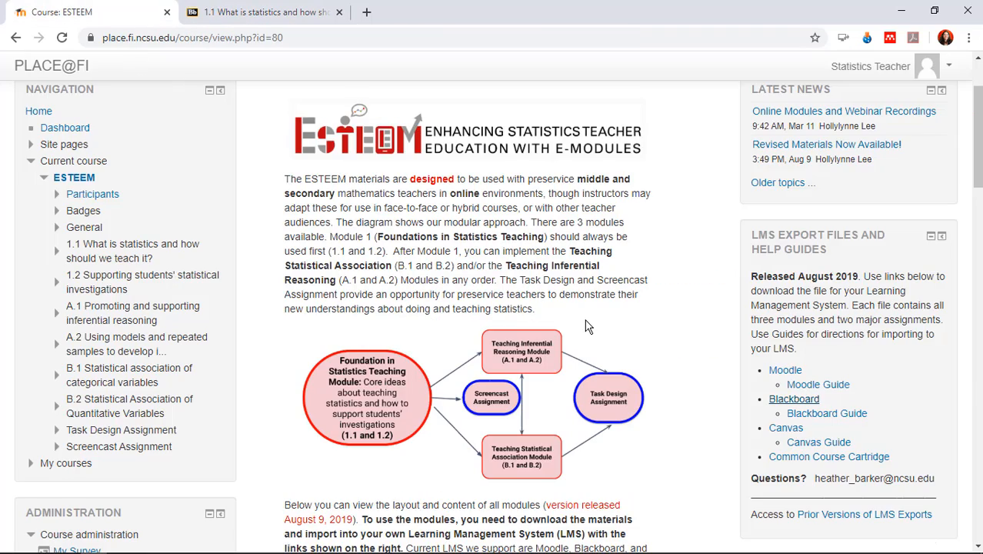
scroll(585, 326, "up", 2)
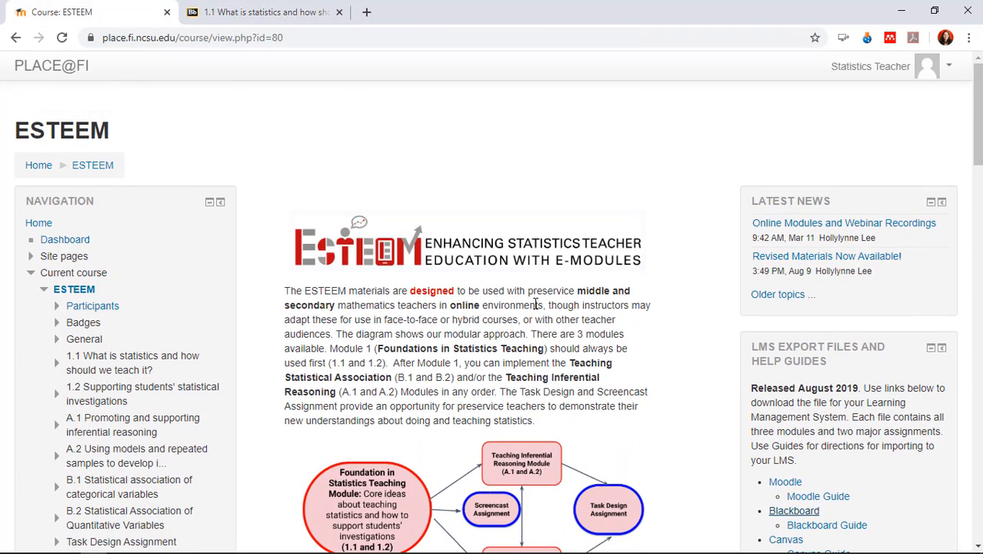
scroll(514, 259, "down", 9)
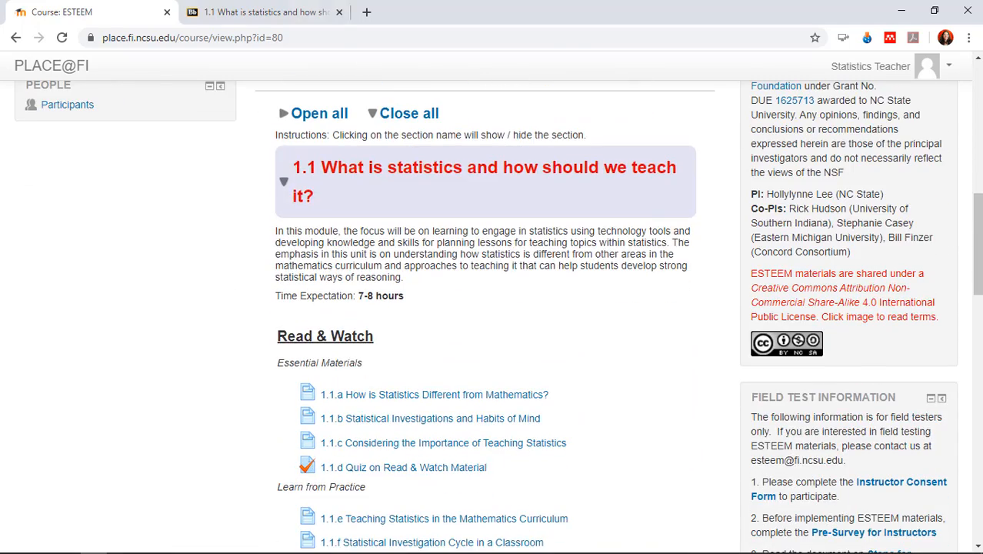
Compare the table of contents of the imported unit 1.1 in Blackboard with the activity list in section 1.1 of the ESTEEM page.
left_click(262, 12)
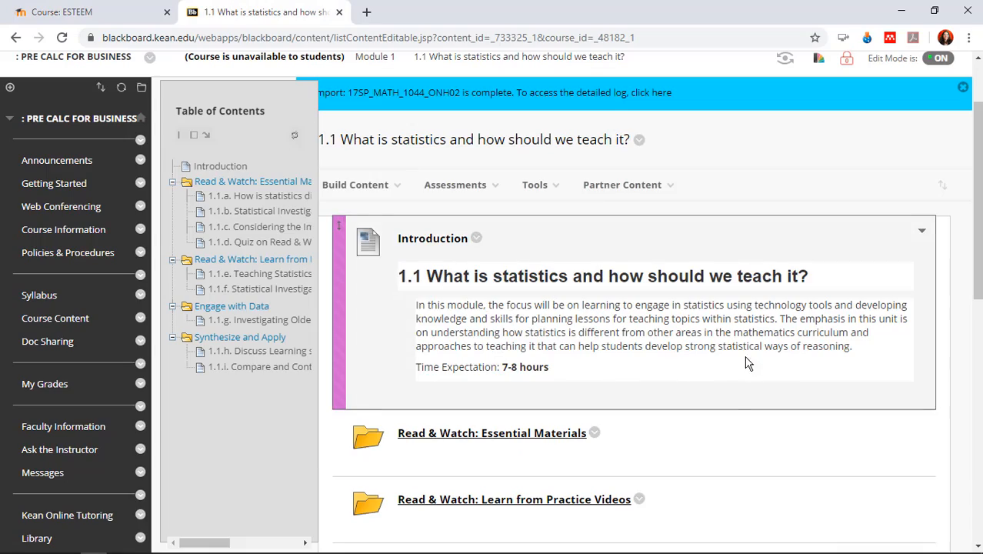
scroll(750, 369, "down", 1)
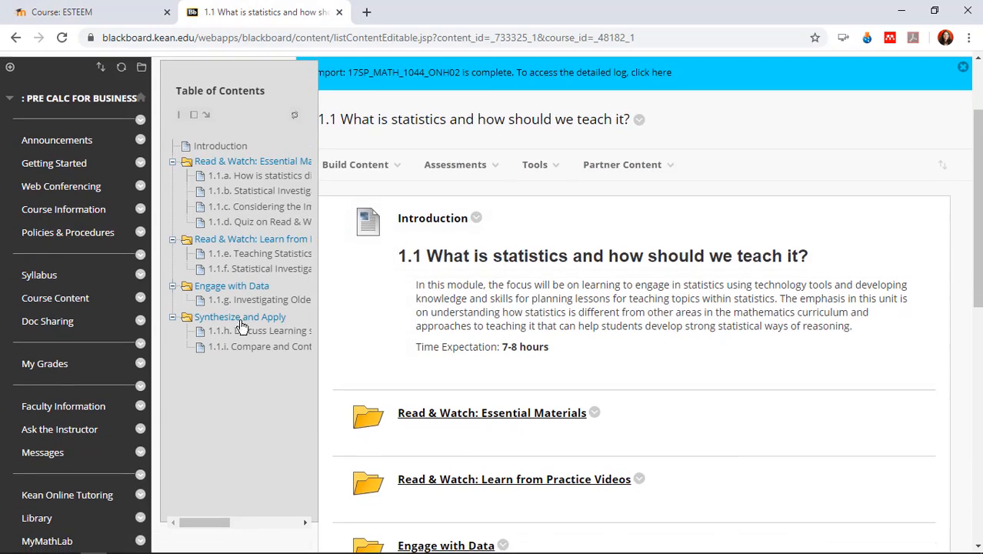
left_click(79, 11)
scroll(435, 279, "down", 1)
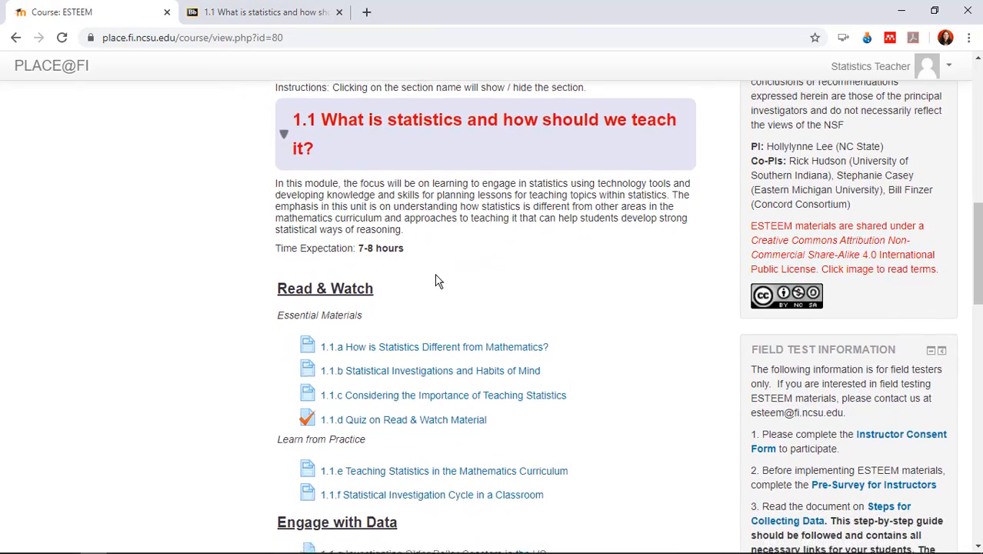
scroll(435, 279, "down", 2)
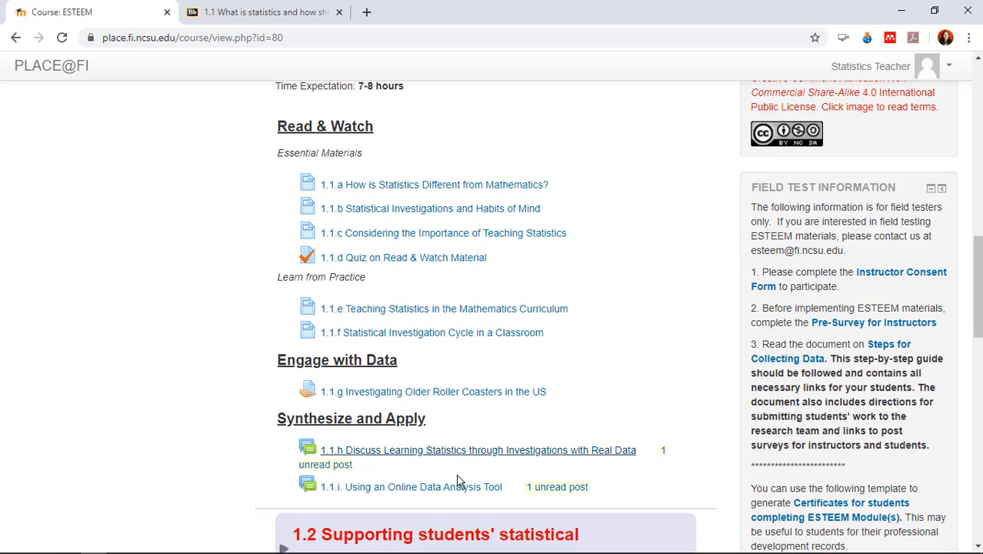
Return to the Blackboard course and review the introduction and content folders of unit 1.1, from Essential Materials to Synthesize and Apply.
left_click(252, 10)
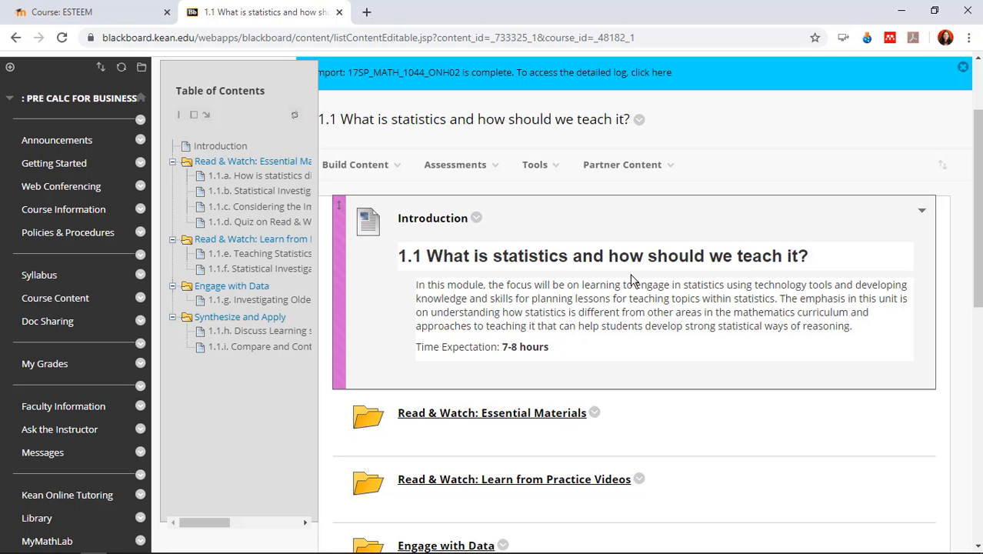
scroll(558, 322, "down", 3)
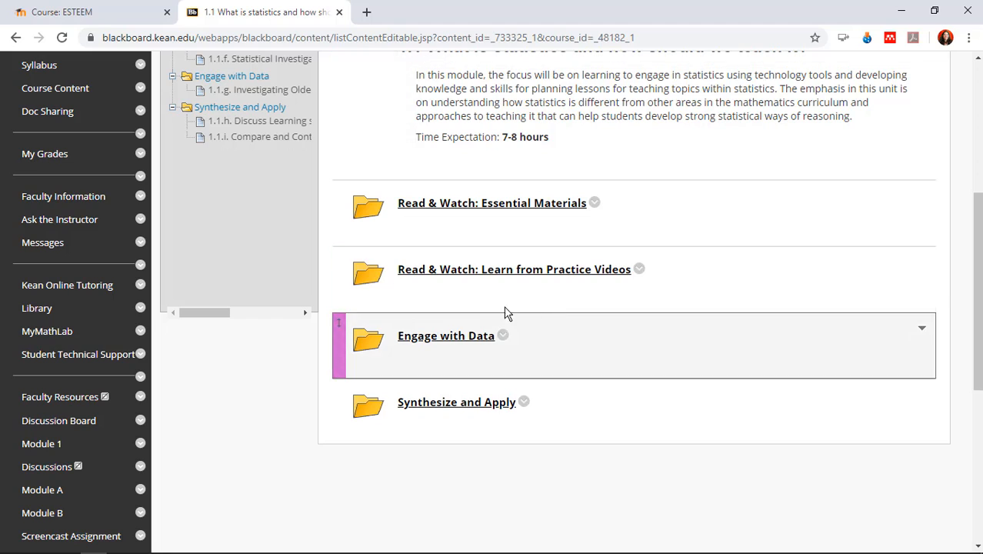
scroll(456, 322, "up", 3)
scroll(456, 322, "down", 2)
scroll(454, 326, "down", 1)
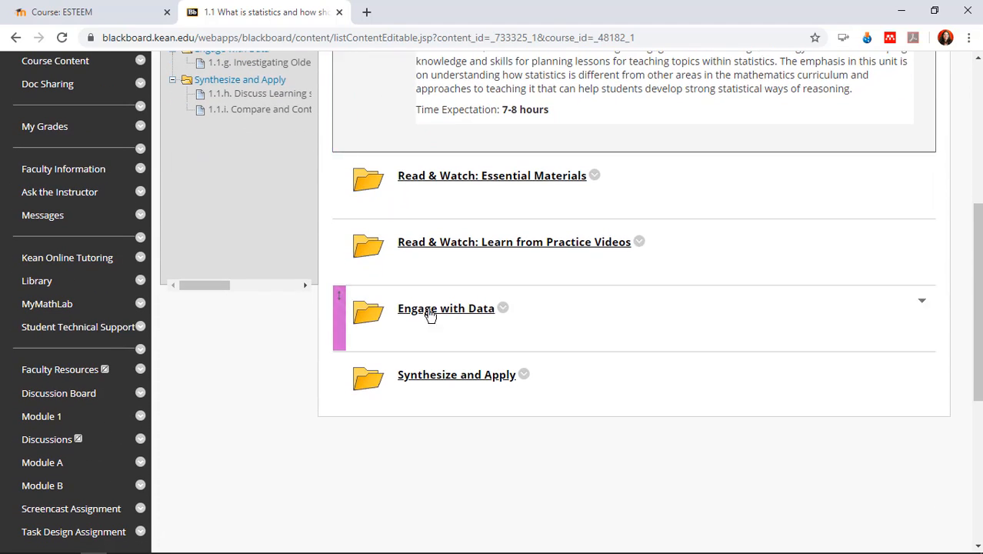
Open the imported Screencast Assignment and review its preview, including the description and the submission section.
scroll(51, 377, "down", 2)
left_click(54, 367)
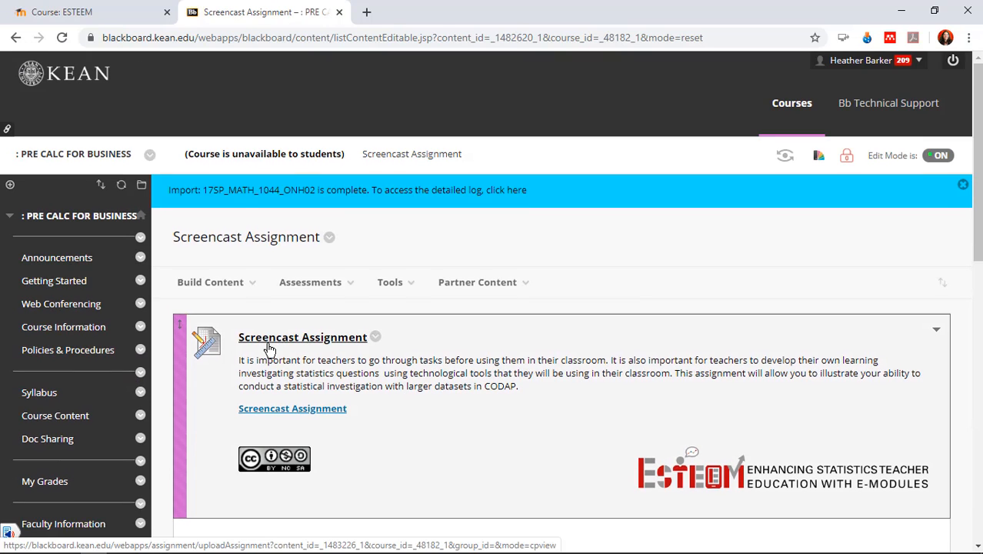
scroll(268, 344, "down", 1)
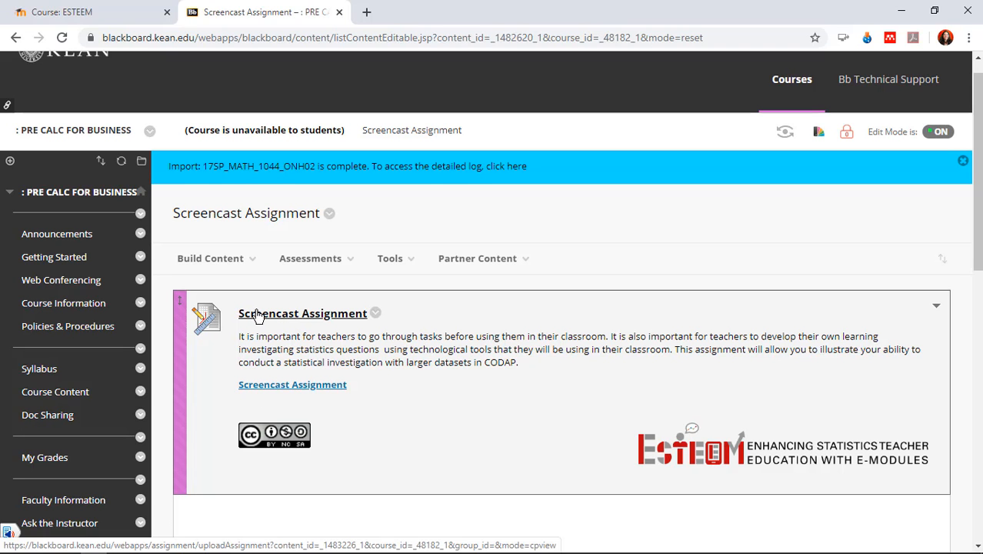
left_click(257, 316)
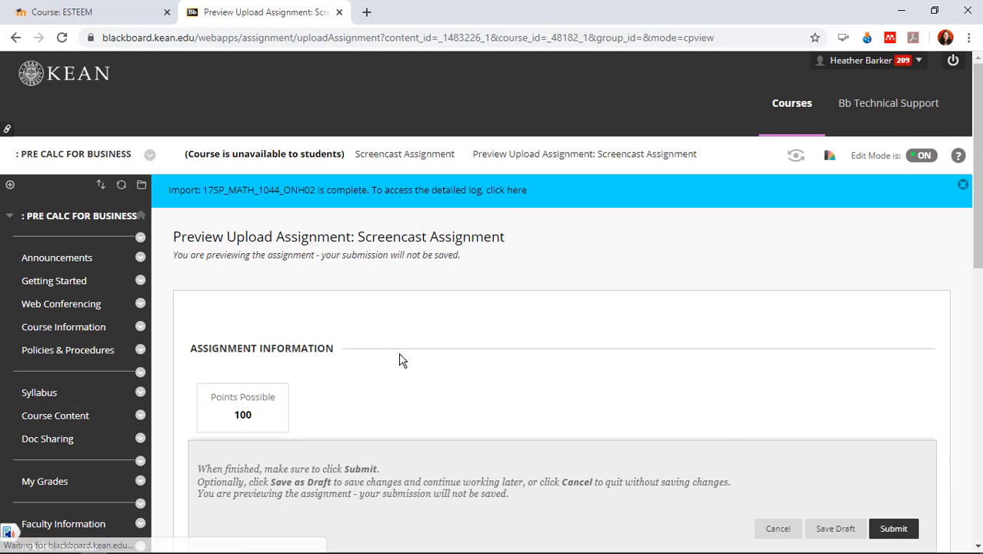
scroll(400, 361, "down", 5)
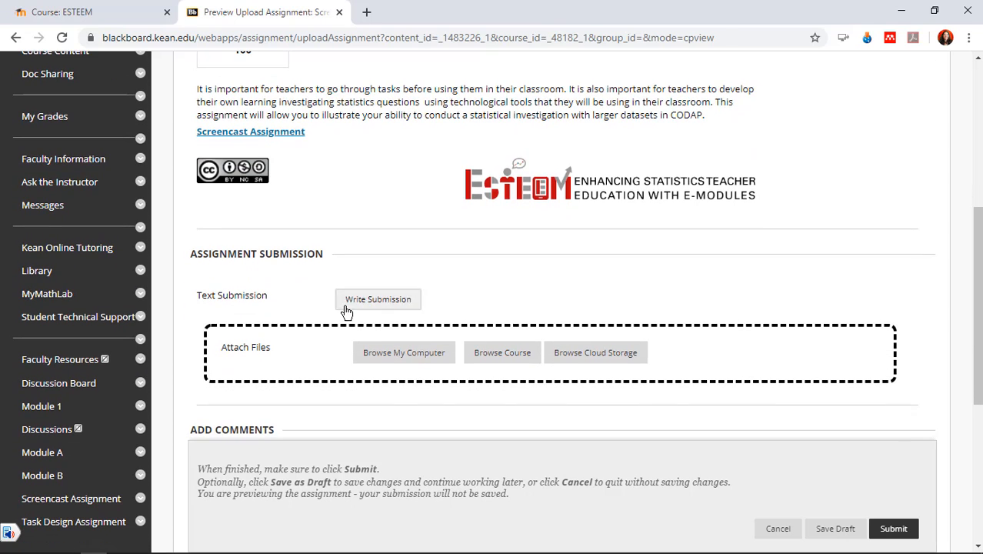
scroll(432, 341, "down", 3)
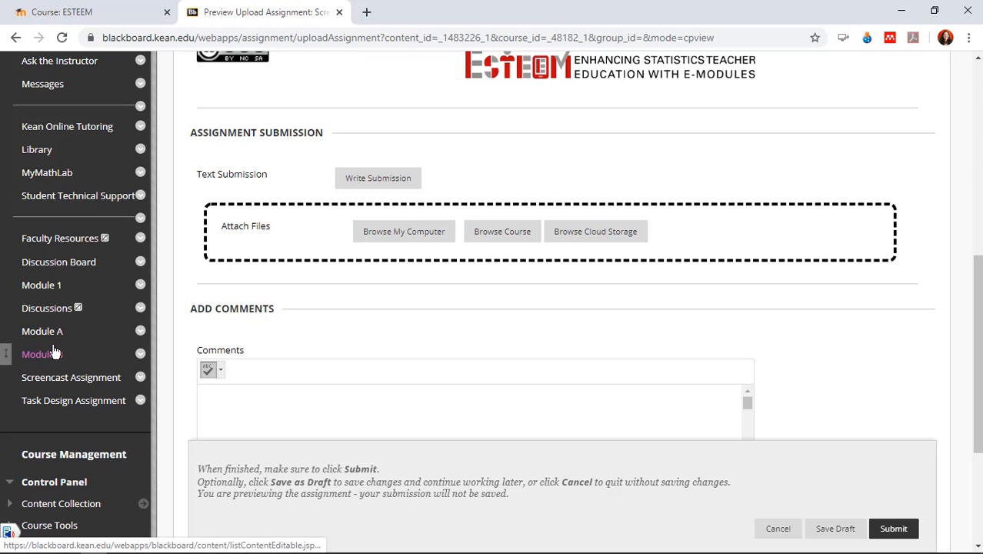
Open the course's Discussion Board and locate the imported ESTEEM forums below the existing unit discussions.
left_click(60, 262)
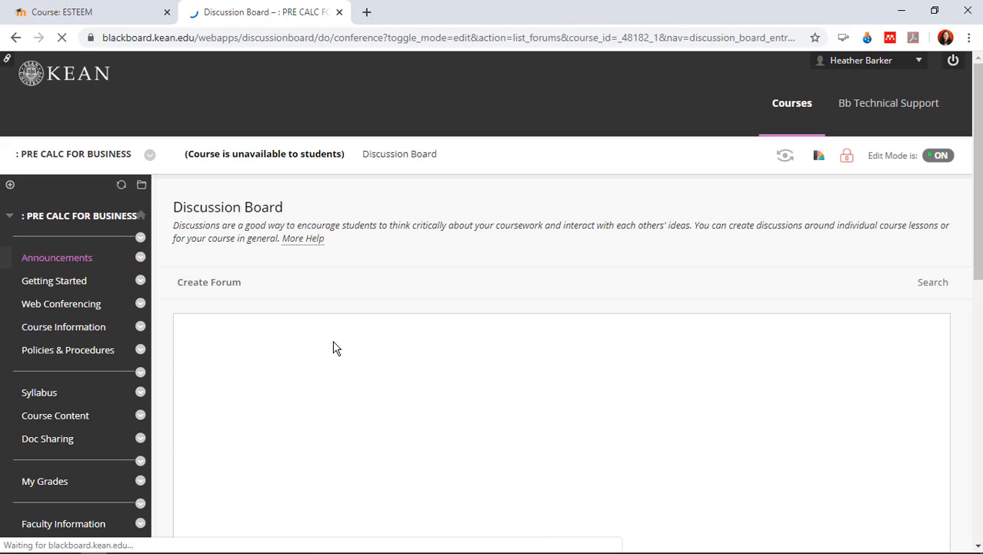
scroll(355, 377, "down", 20)
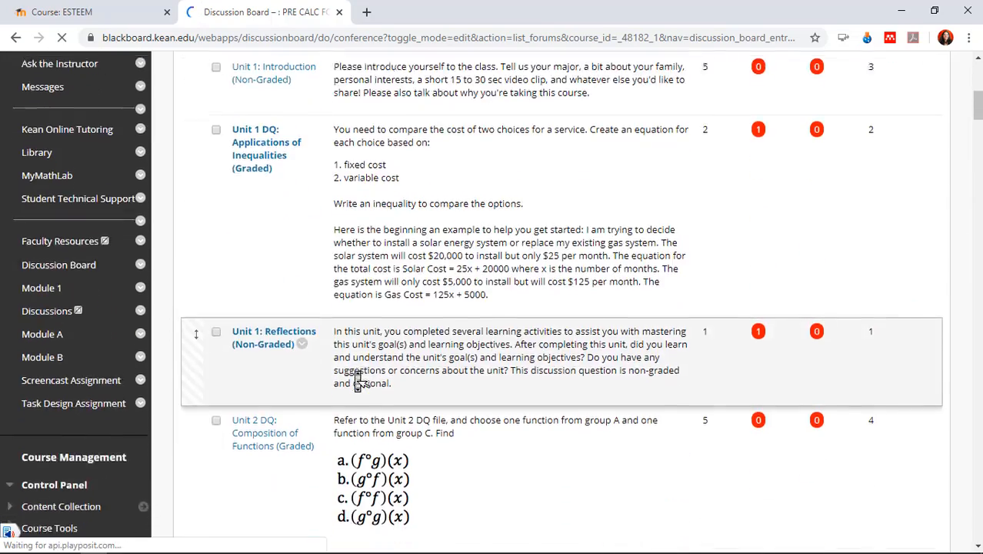
scroll(356, 377, "down", 10)
scroll(356, 377, "up", 10)
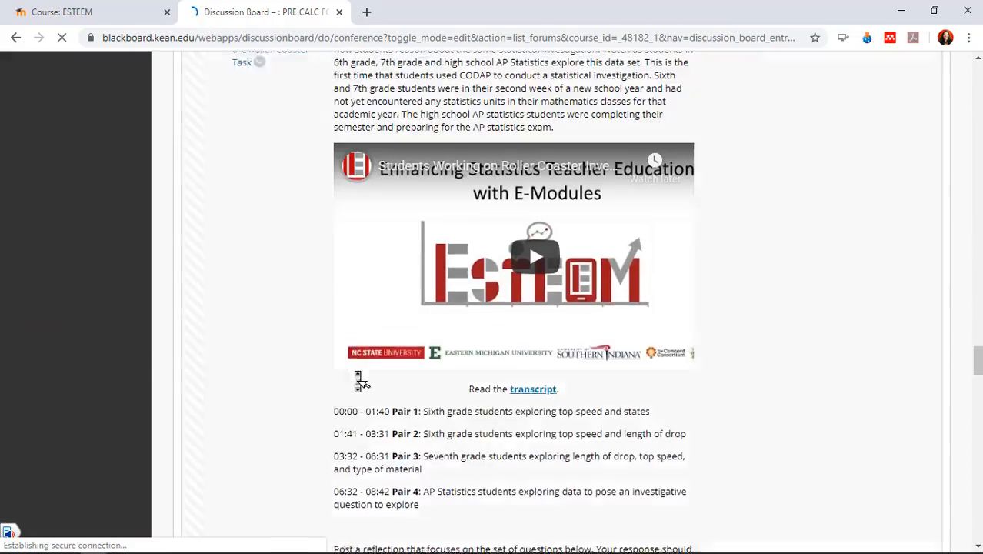
scroll(356, 377, "up", 2)
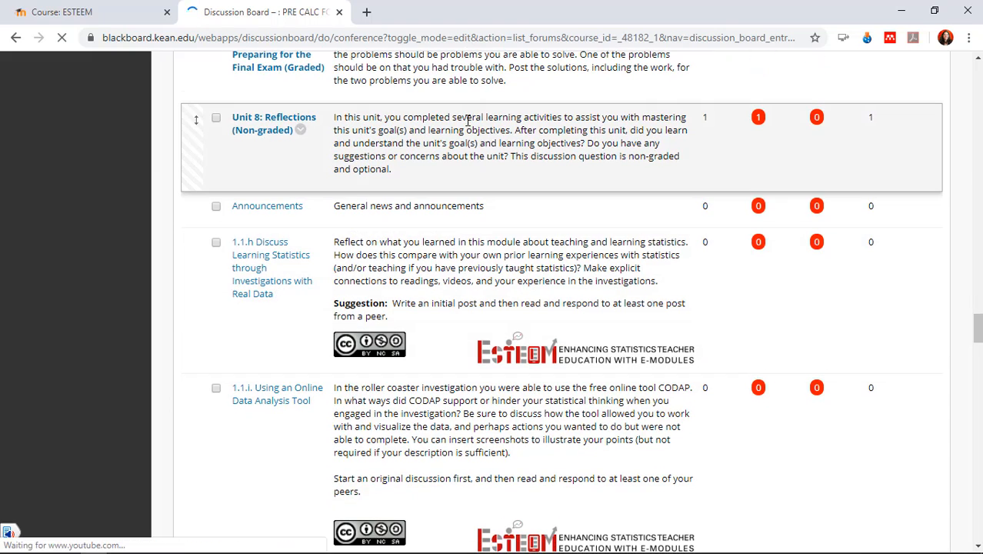
Examine the imported forum descriptions for 1.1.h, 1.1.i and 1.2.h, and switch back to the ESTEEM course page.
scroll(350, 180, "down", 1)
scroll(355, 186, "down", 1)
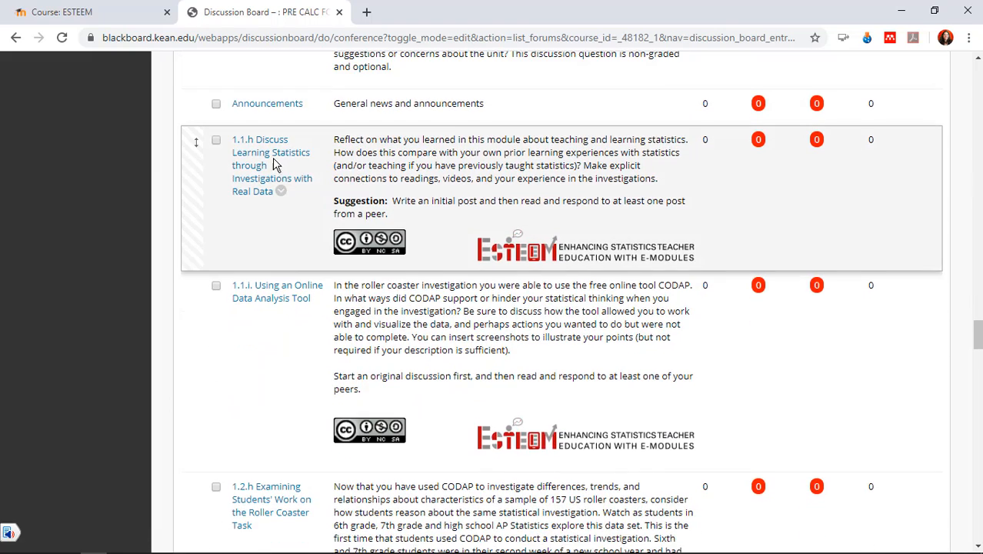
scroll(287, 317, "down", 3)
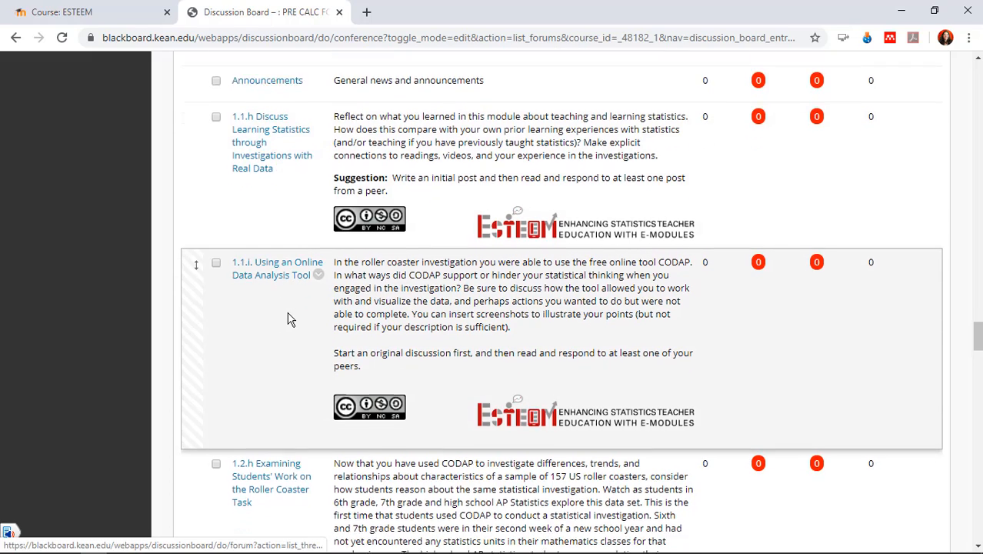
scroll(362, 347, "down", 6)
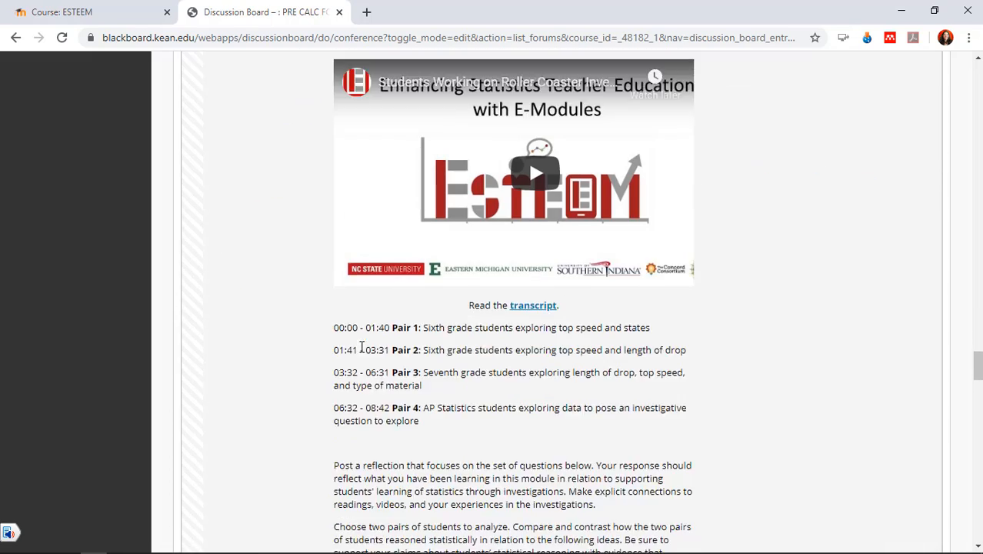
scroll(286, 235, "down", 1)
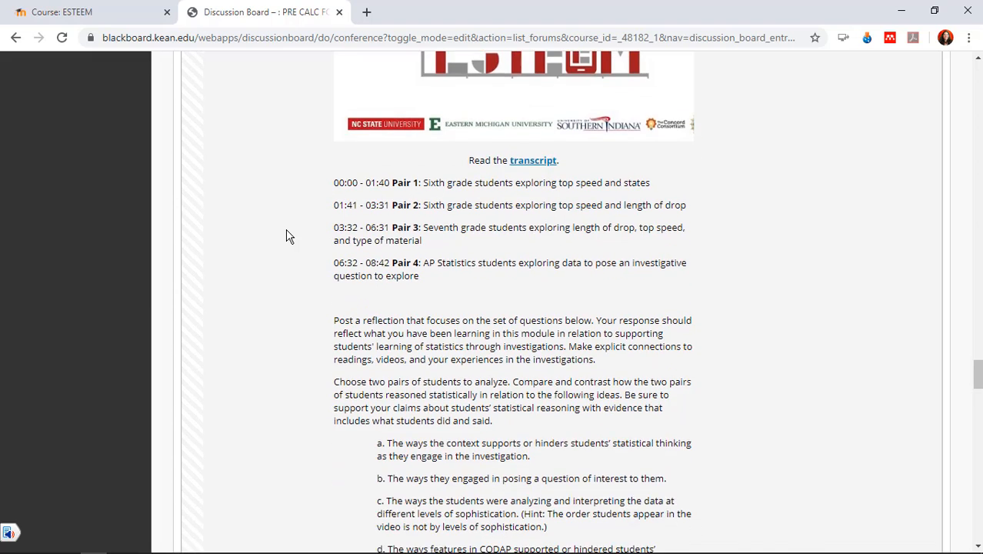
key("ctrl+Page_Up")
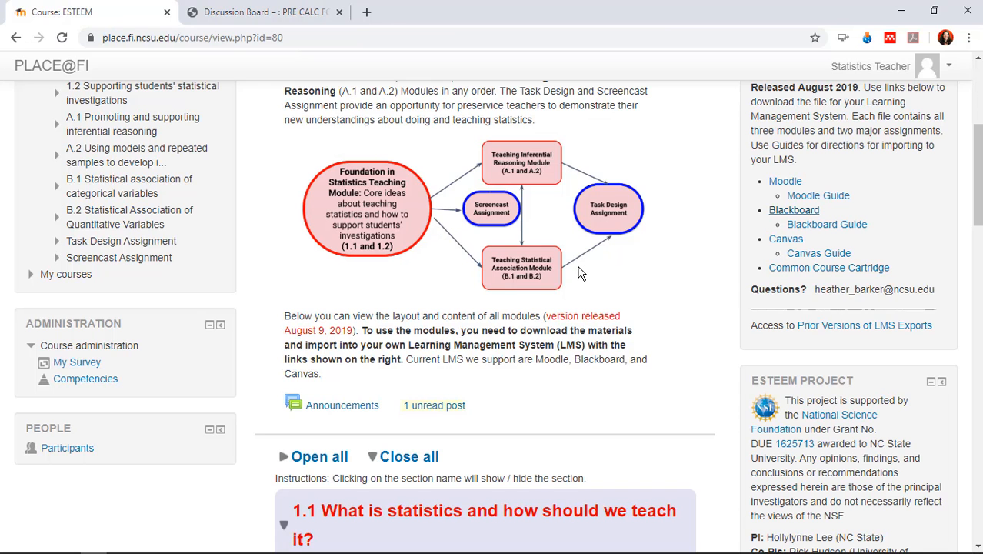